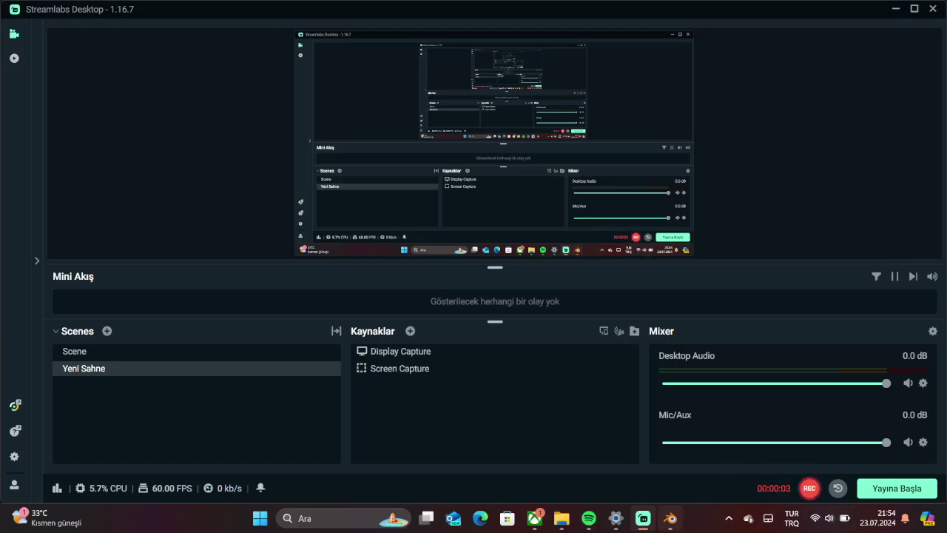
Bring the Blender 4.1 window, still showing its splash screen, in front of Streamlabs Desktop.
left_click(670, 518)
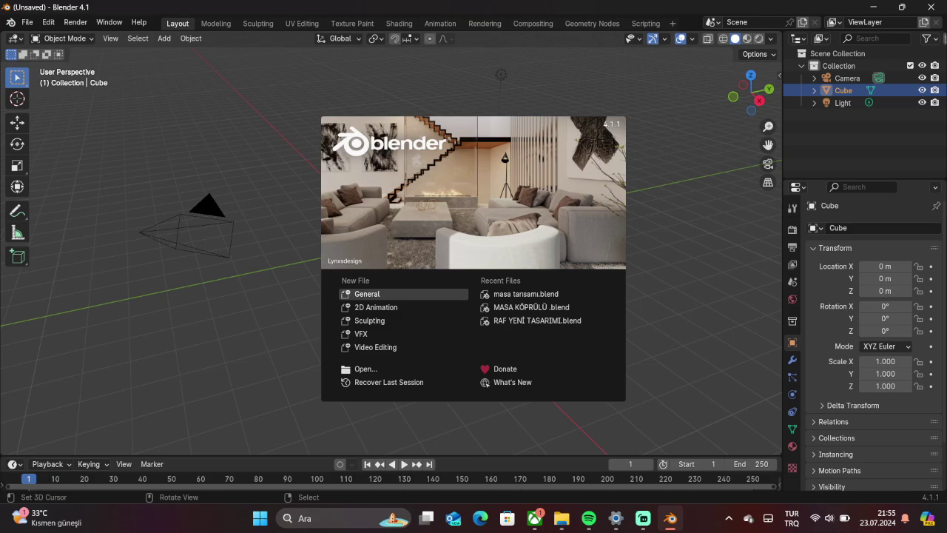
Dismiss the splash screen, then duplicate the default cube and delete the copy.
left_click(367, 294)
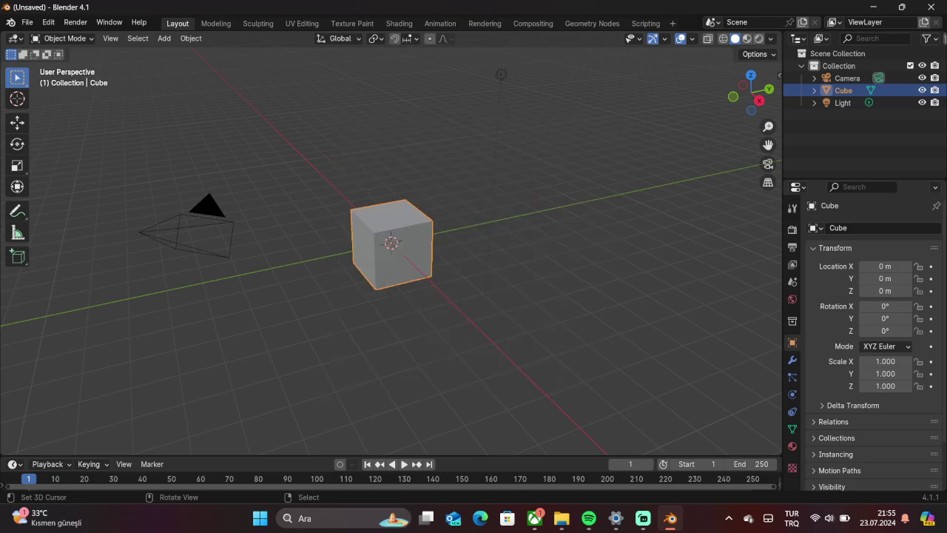
key("shift")
key("shift+d")
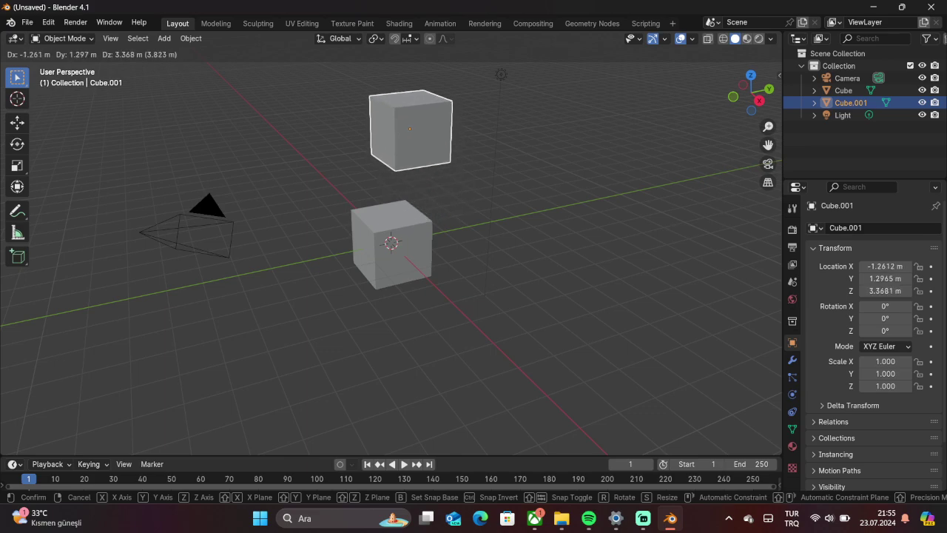
key("Return")
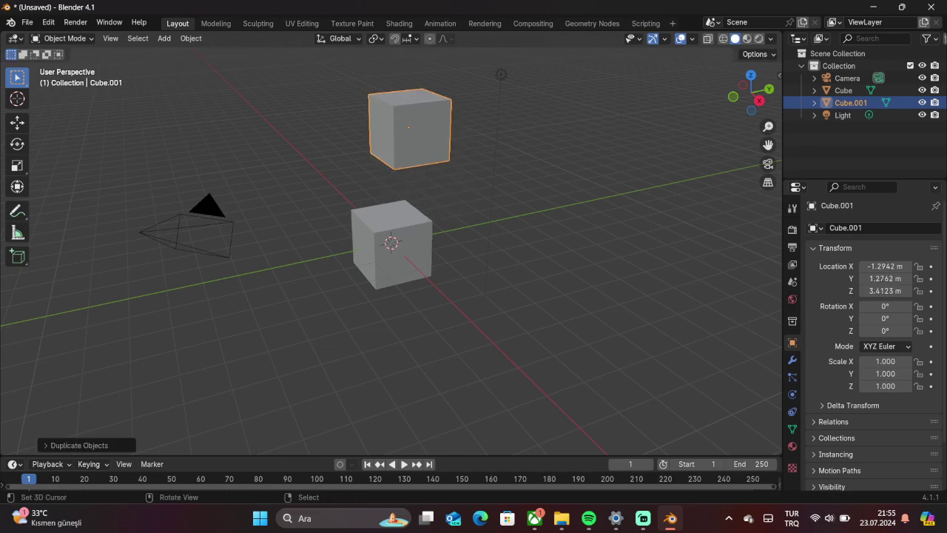
key("x")
left_click(311, 365)
Delete the default camera, cube and light, leaving only the empty grid.
key("a")
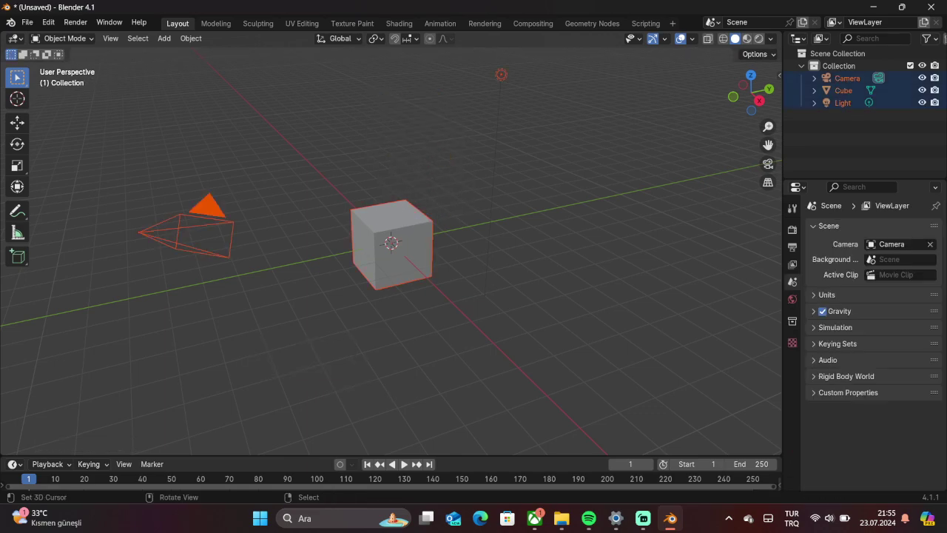
key("x")
key("x")
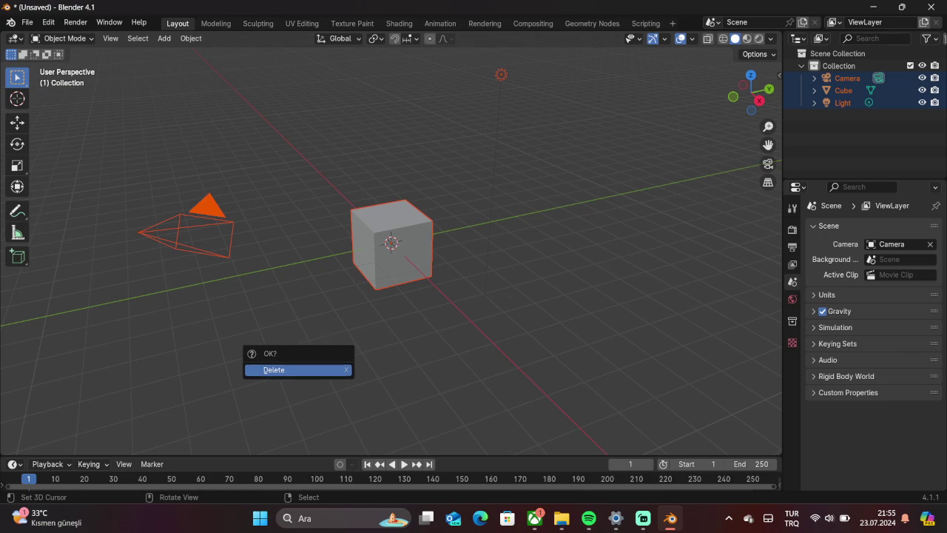
key("Return")
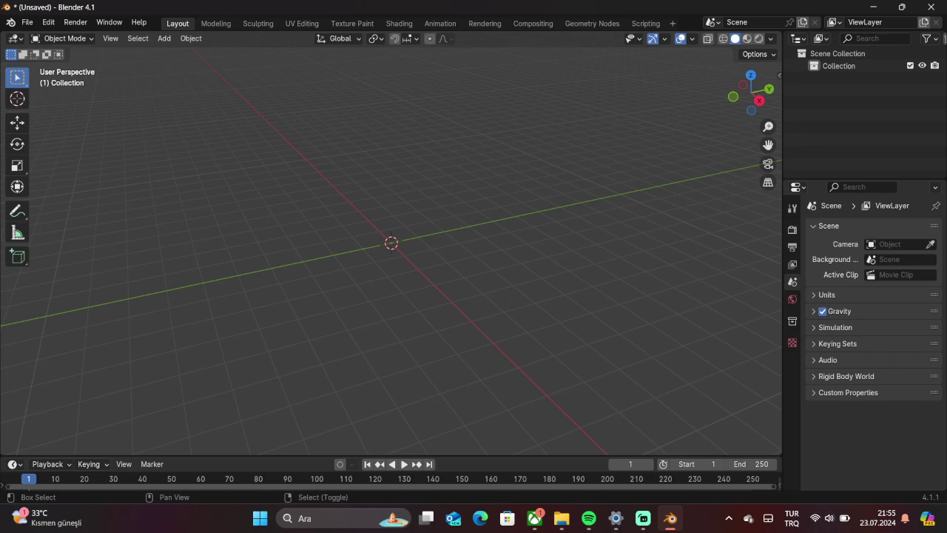
Snap the selection to the 3D cursor from the Shift+S snap menu.
key("shift+s")
left_click(302, 340)
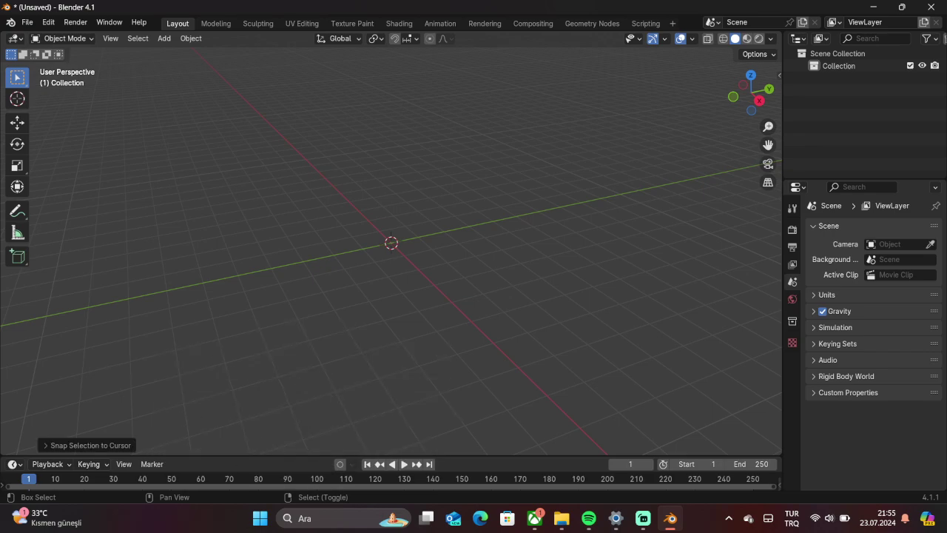
key("shift+s")
key("Escape")
key("shift+s")
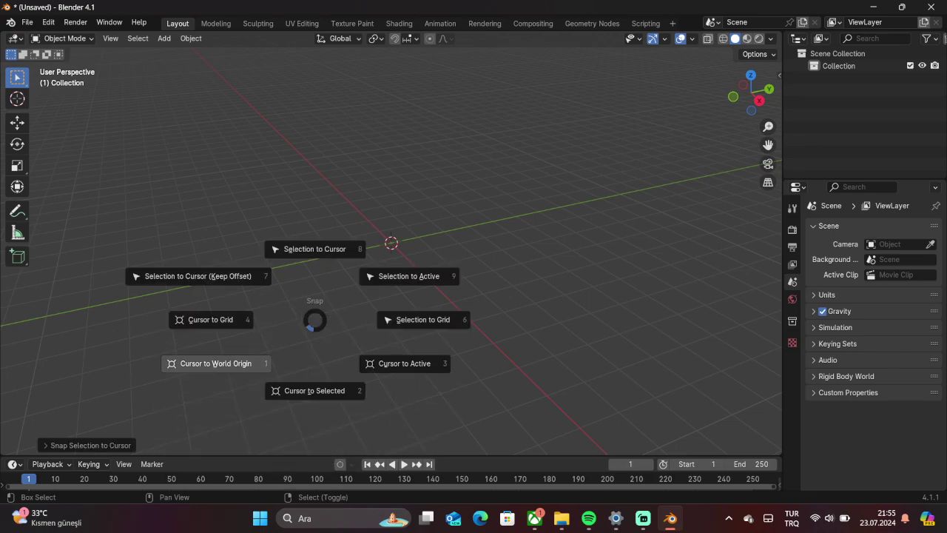
key("Escape")
key("shift+s")
key("Escape")
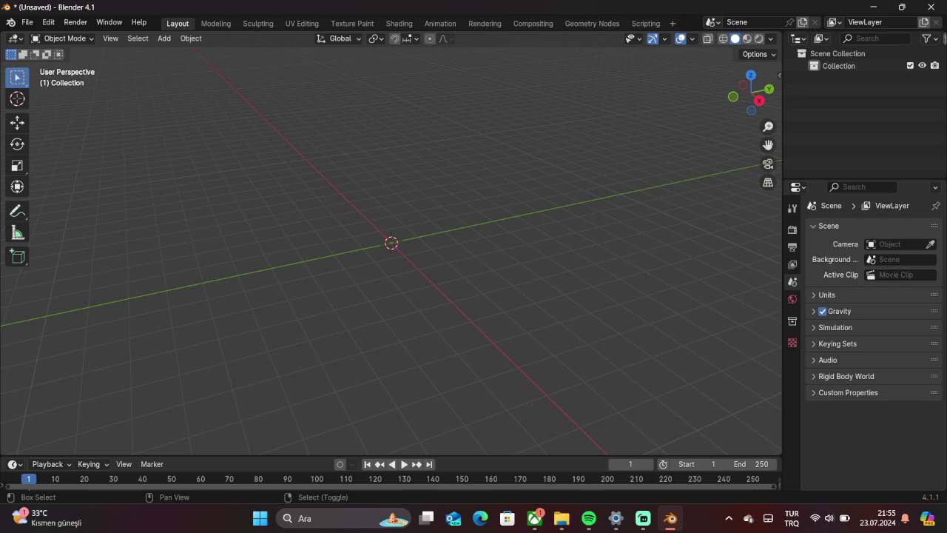
Switch to the Add Cube tool, draw a trial tall box, and delete it.
left_click(17, 256)
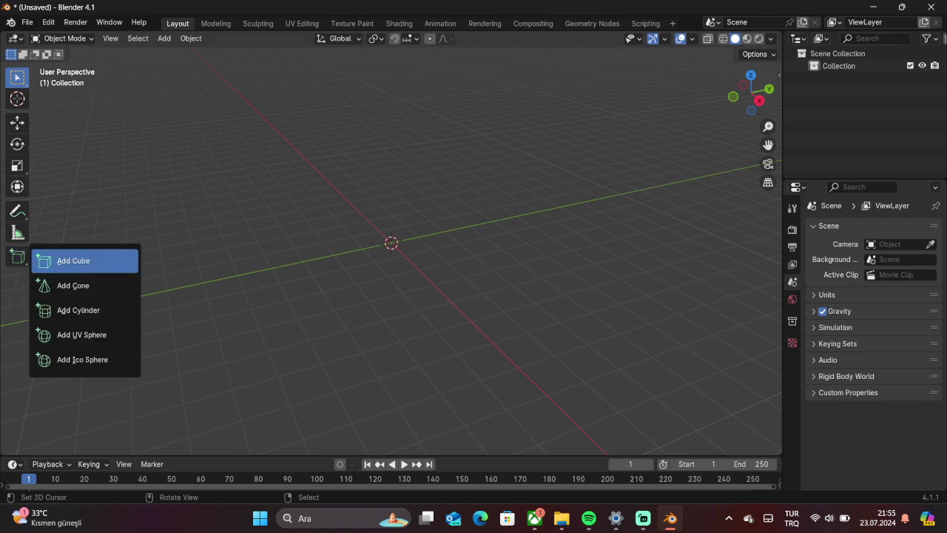
left_click(17, 256)
left_click(17, 256)
left_click(74, 261)
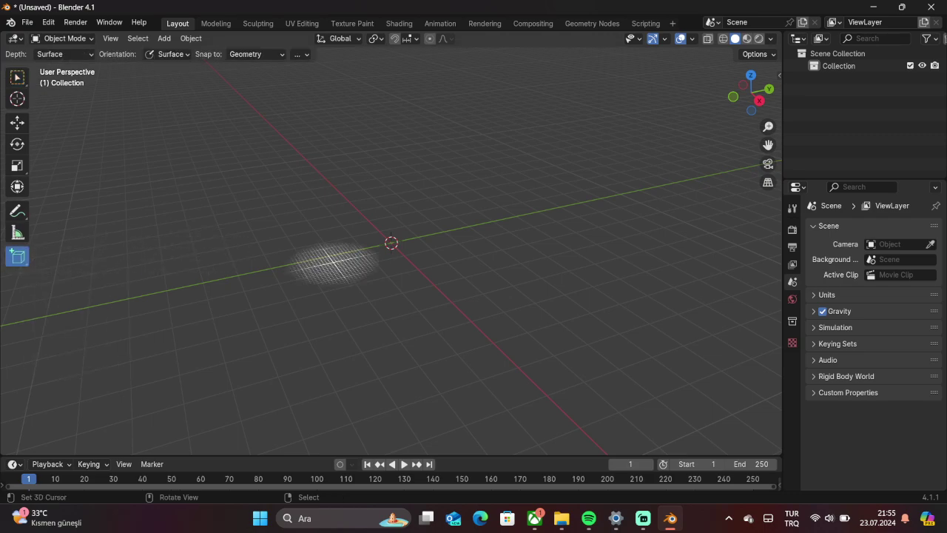
left_click_drag(343, 311, 227, 136)
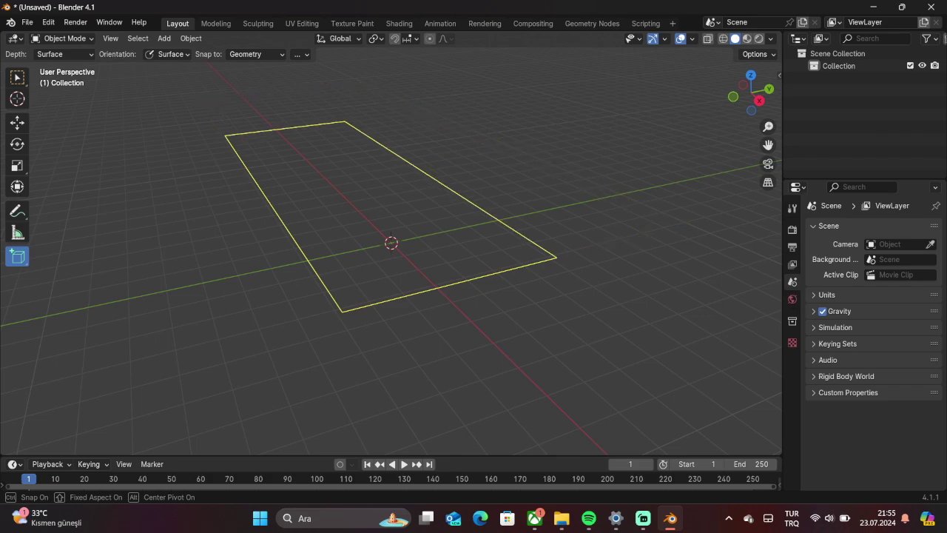
left_click(317, 218)
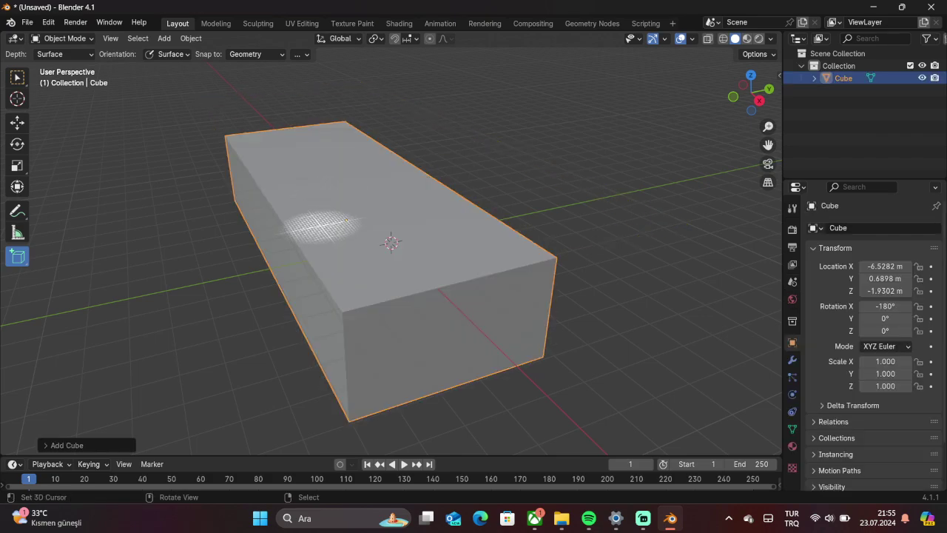
key("x")
left_click(297, 249)
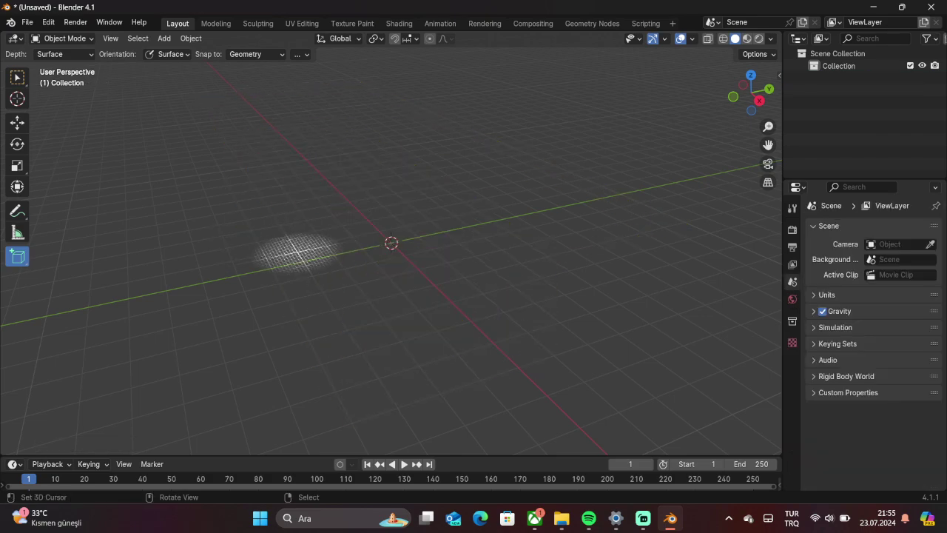
Draw a long thin slab across the grid and move it to -9.0184, 0.23328, 1.4469 m.
left_click_drag(270, 345, 283, 107)
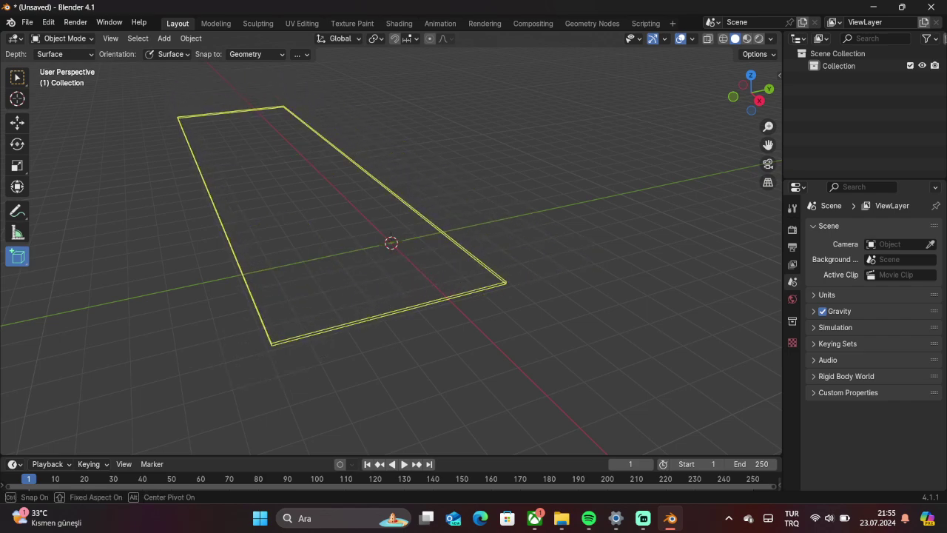
left_click(263, 322)
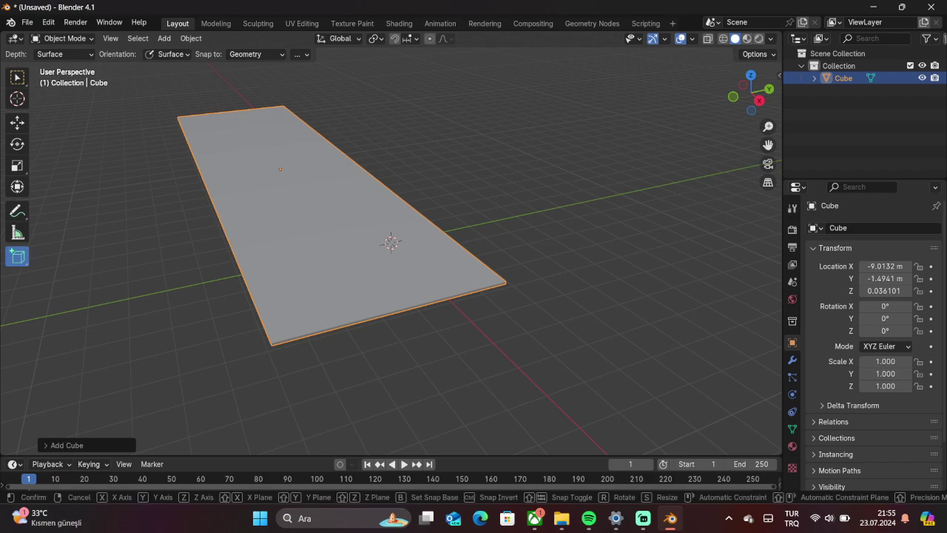
key("g")
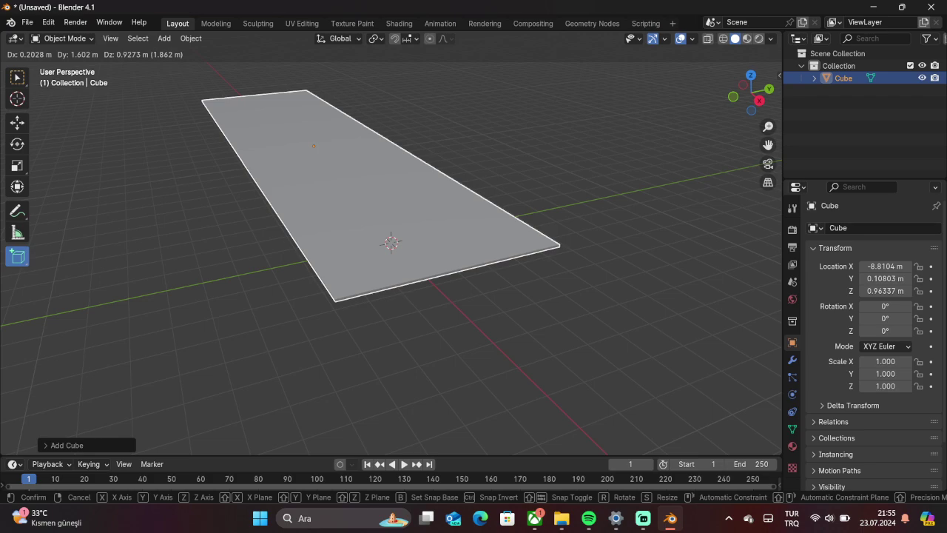
key("Return")
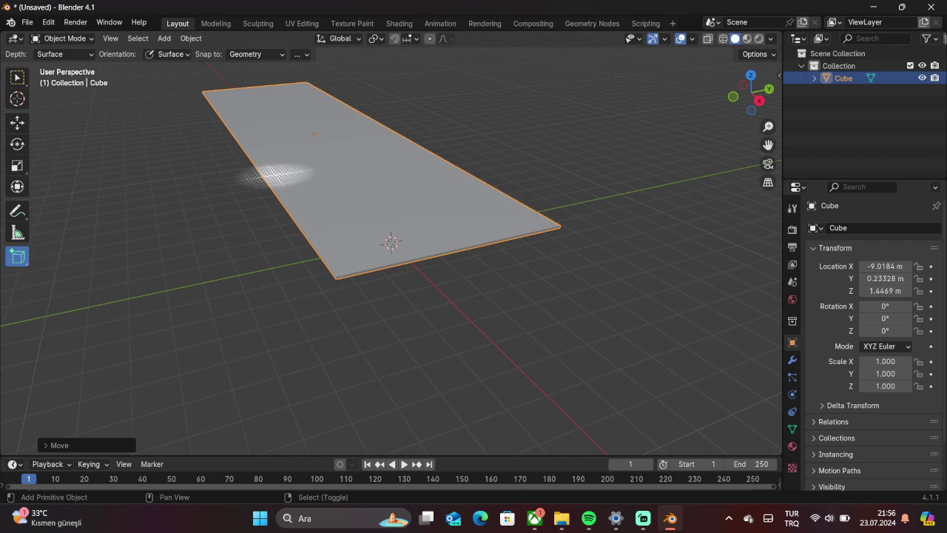
Duplicate the slab beside the original as Cube.001 and delete all its mesh faces.
key("shift+d")
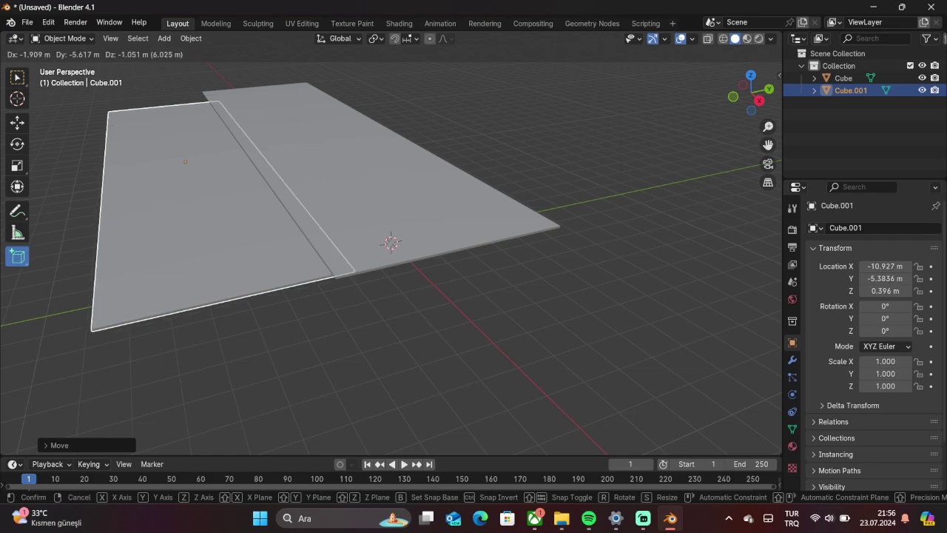
key("Return")
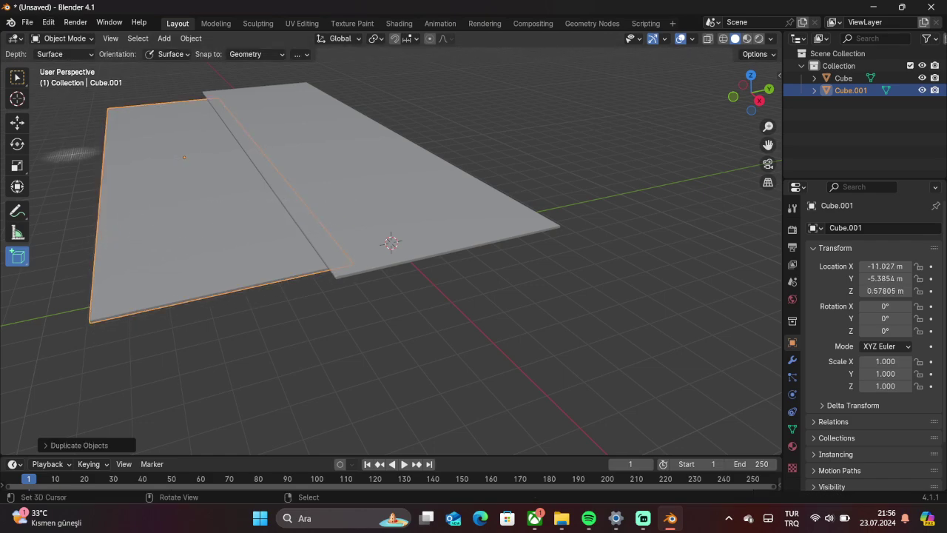
key("Tab")
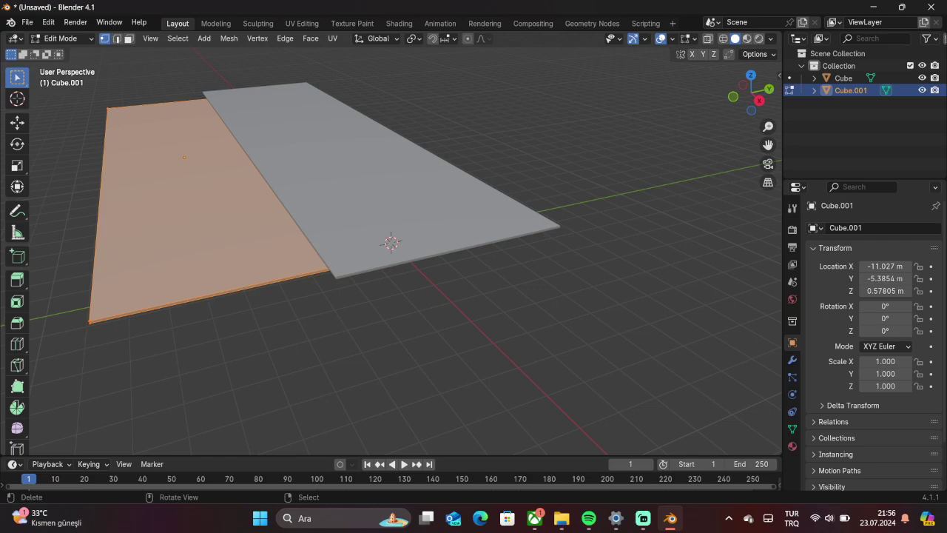
key("Delete")
key("Tab")
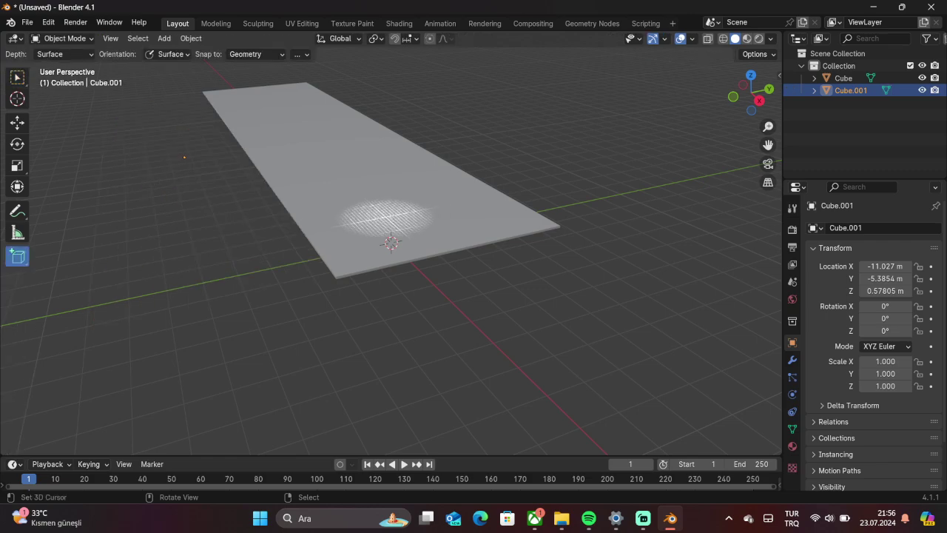
key("Tab")
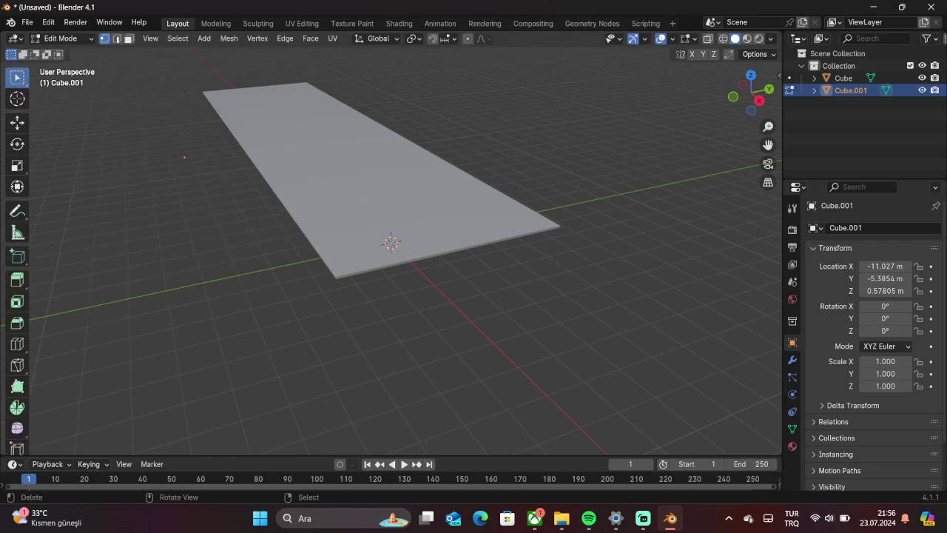
key("Tab")
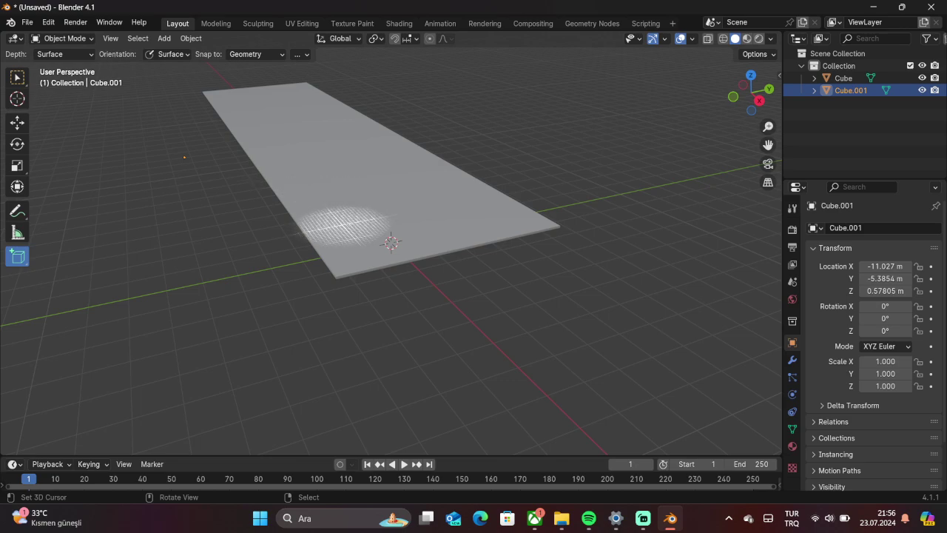
key("Tab")
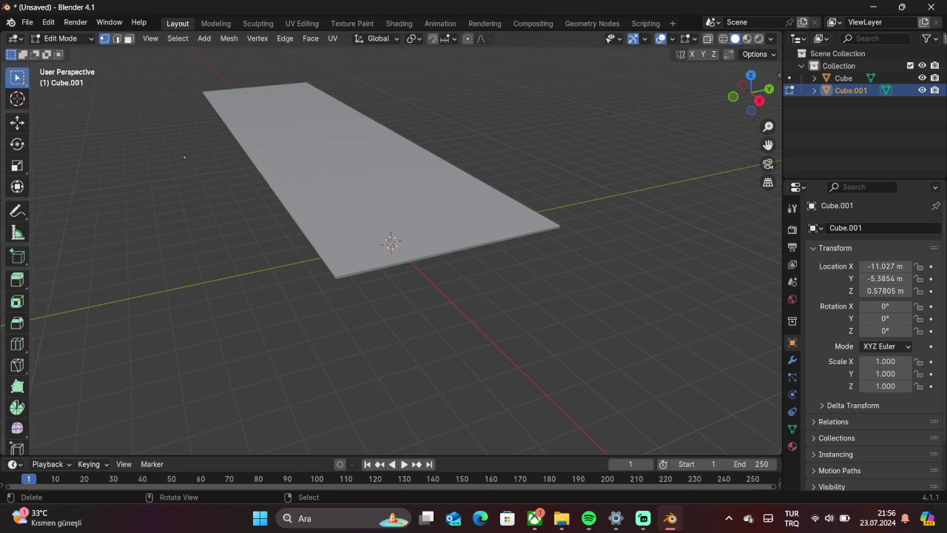
Switch to Select Box and snap Cube.001's emptied mesh selection to the 3D cursor.
left_click(17, 77)
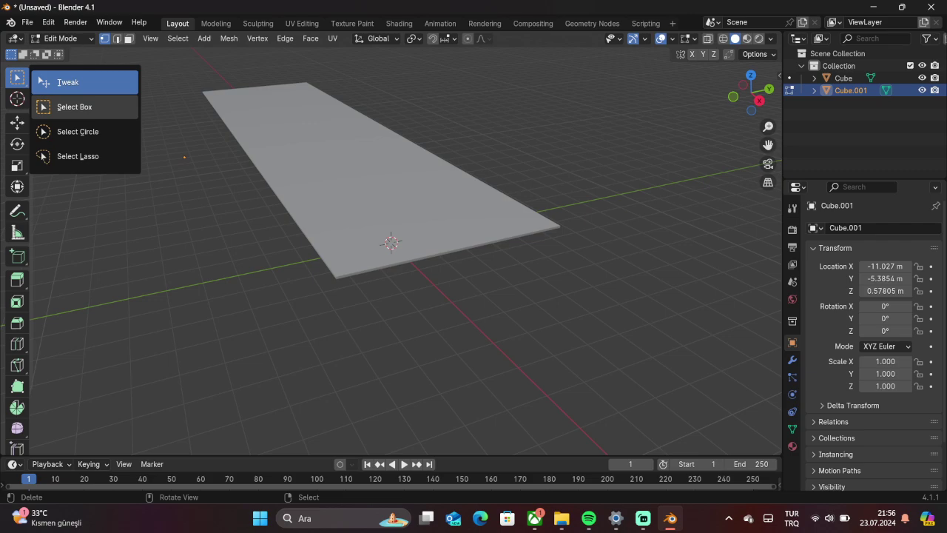
left_click(74, 107)
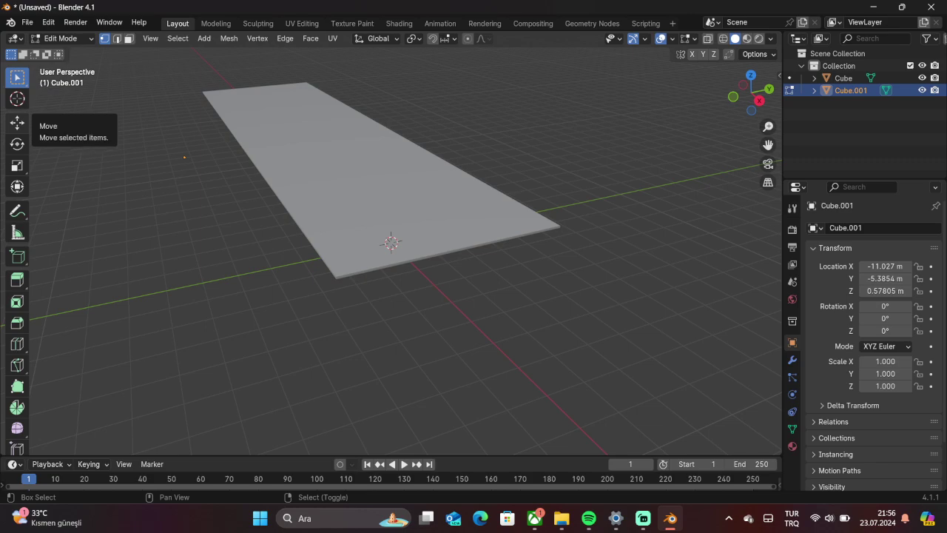
key("shift+s")
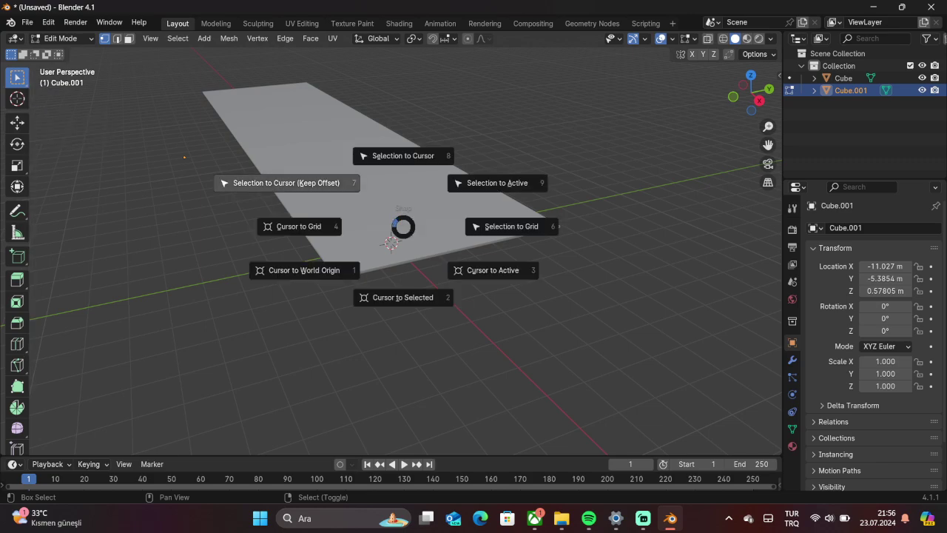
key("8")
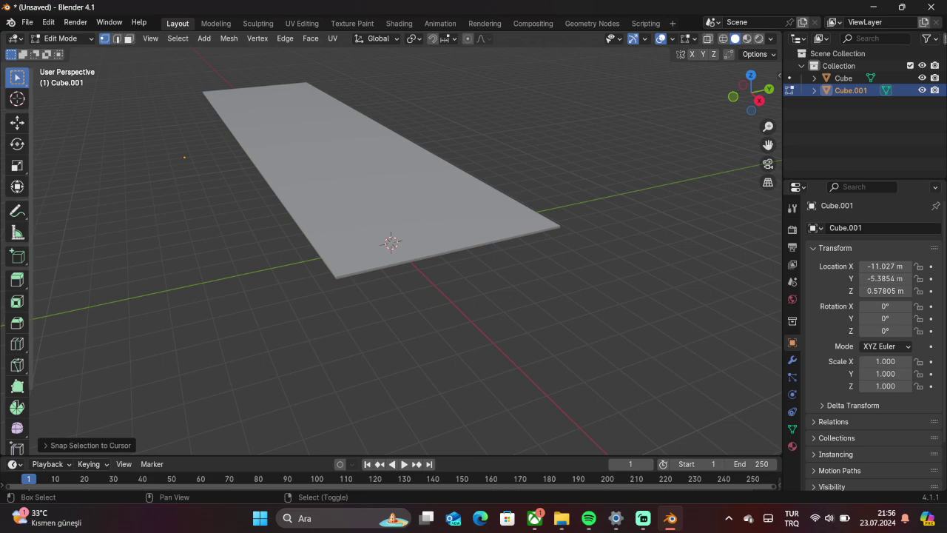
left_click_drag(17, 77, 78, 131)
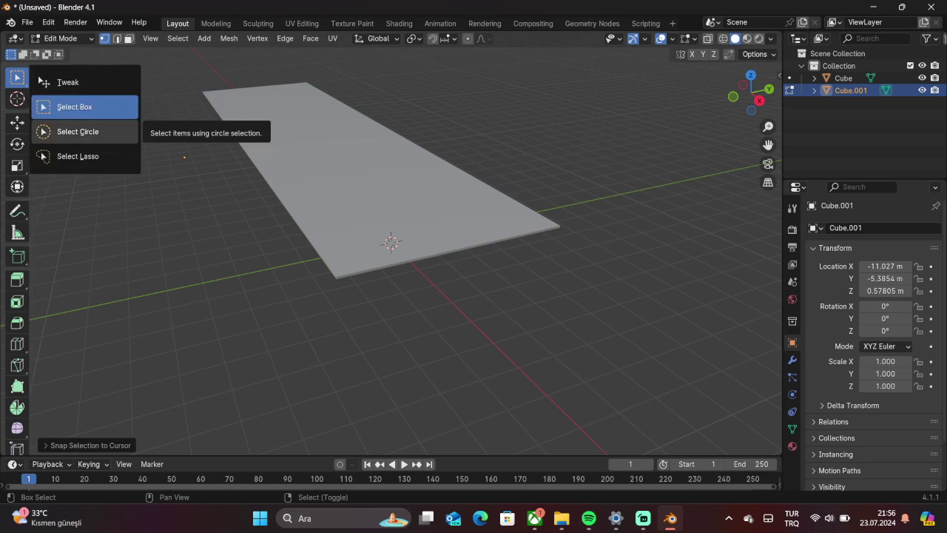
Circle-select part of the slab's mesh, then place the 3D cursor on its top surface.
left_click(77, 131)
left_click_drag(584, 305, 194, 213)
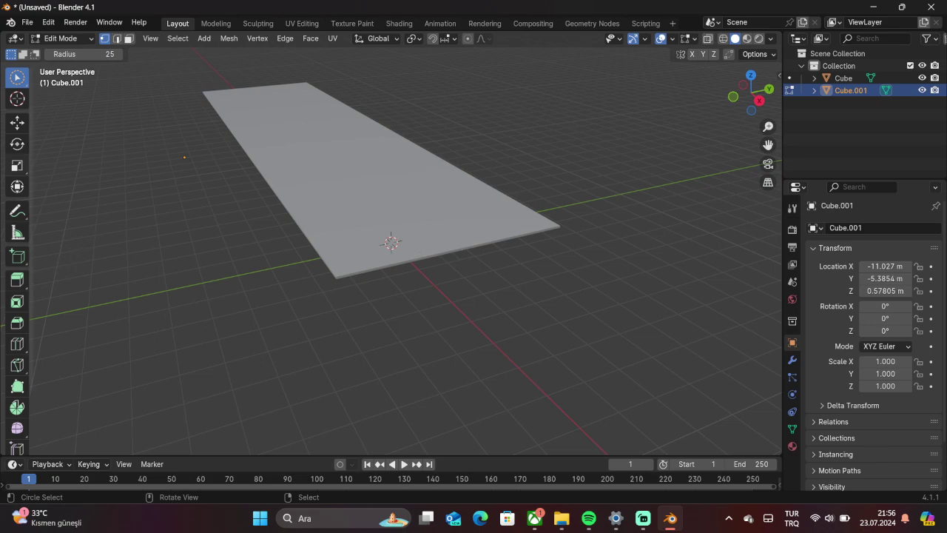
left_click(18, 99)
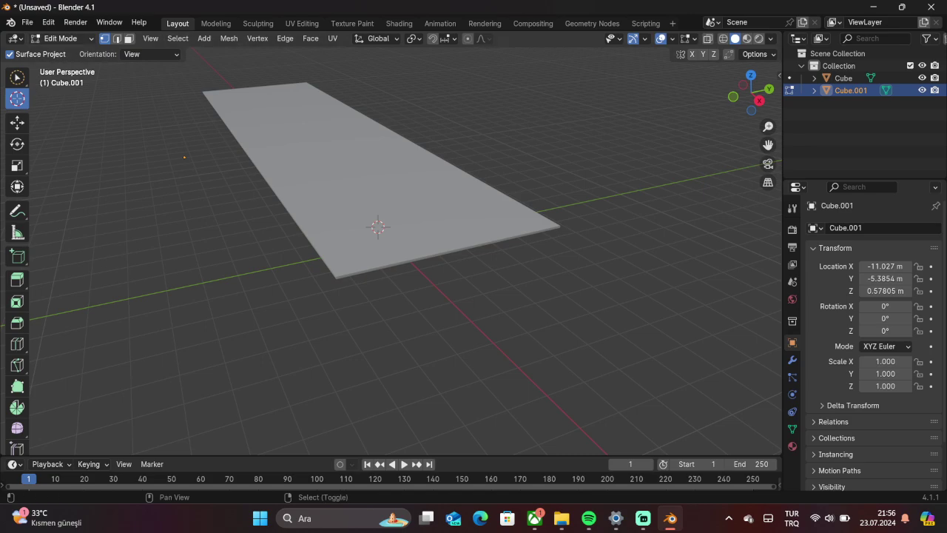
Back in Object Mode, make copies Cube.002 and Cube.003, then delete Cube.003.
key("Tab")
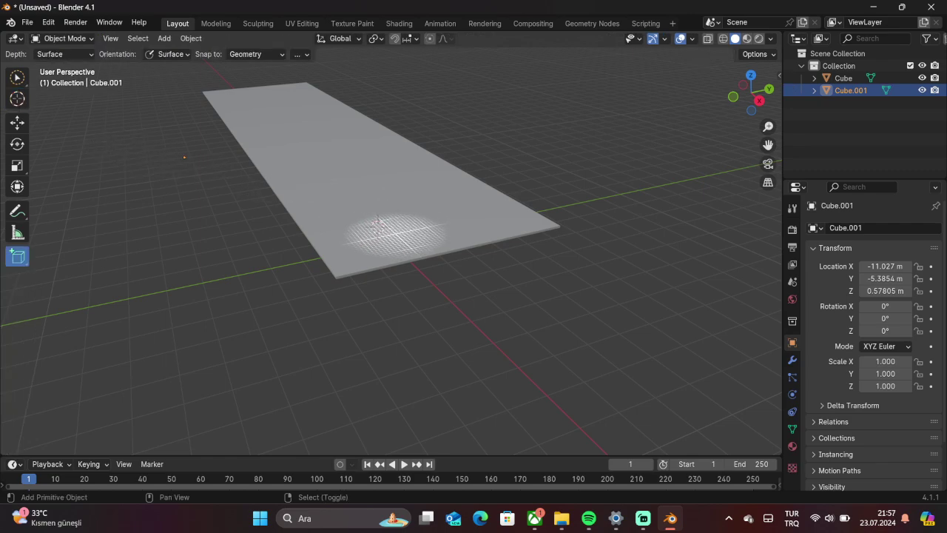
key("shift+d")
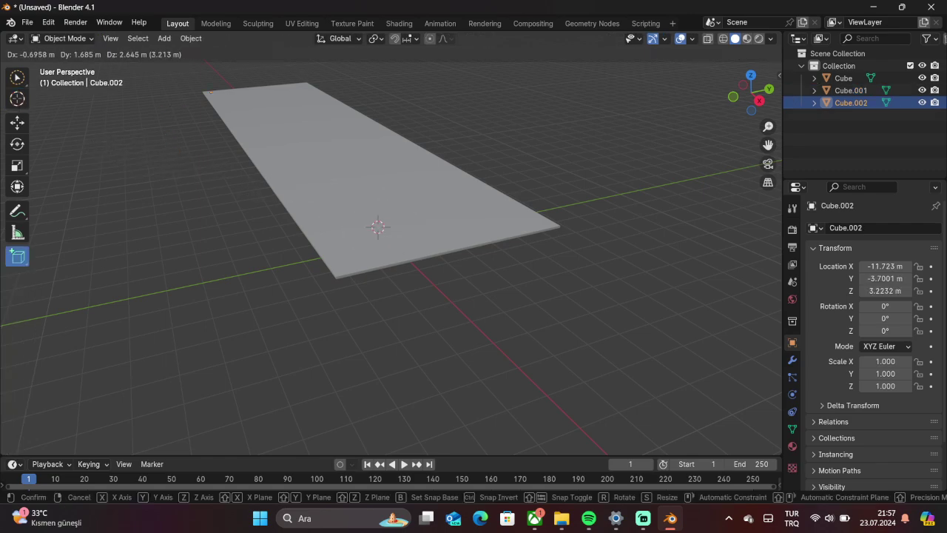
left_click(501, 193)
key("shift+d")
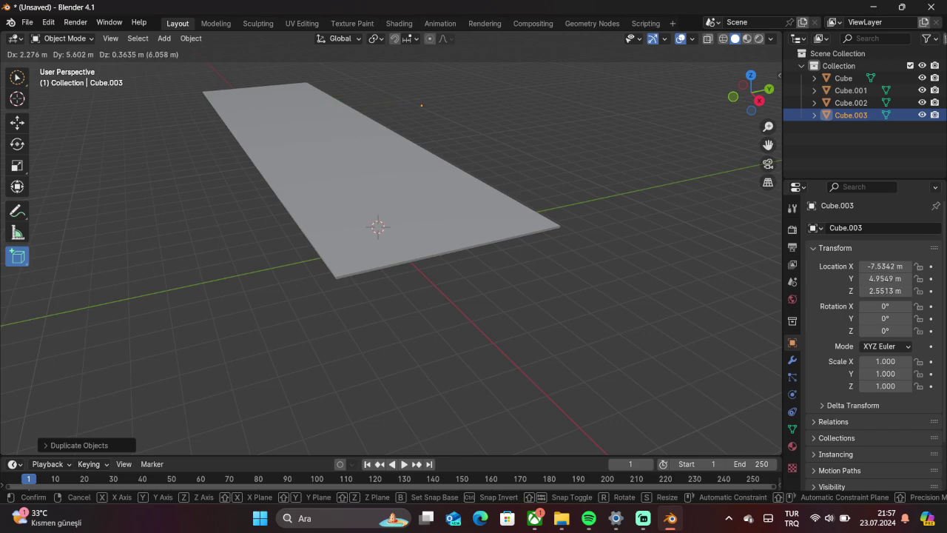
left_click(326, 267)
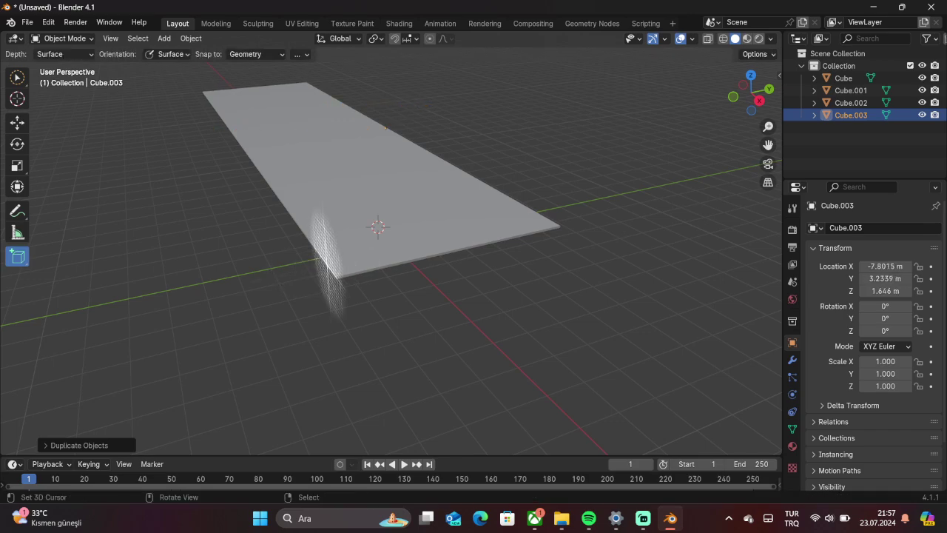
key("x")
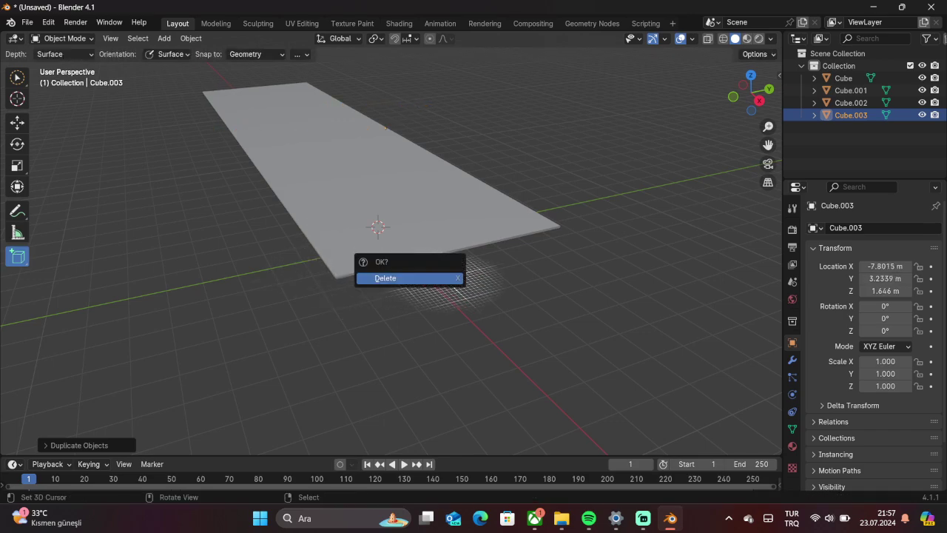
left_click(385, 280)
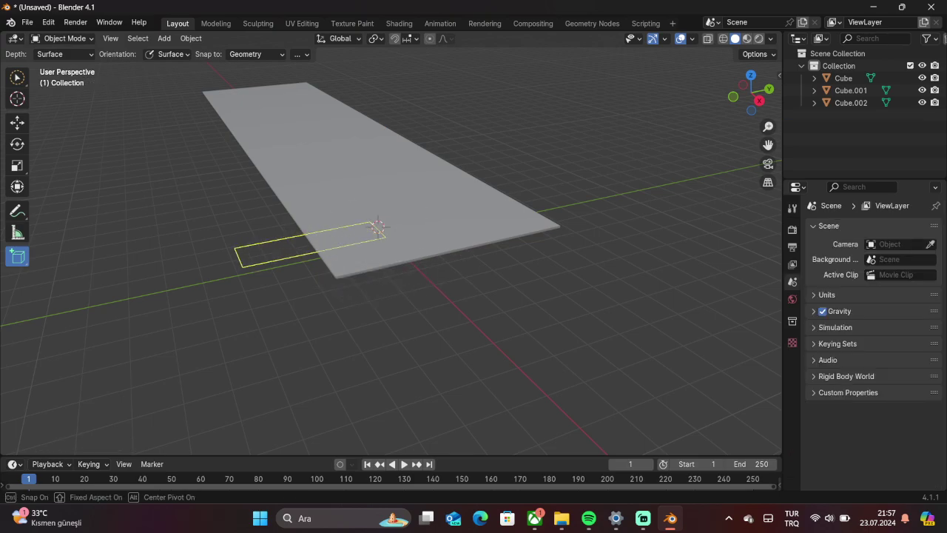
Draw a new box at the slab's near corner, then delete it again.
left_click_drag(244, 245, 317, 319)
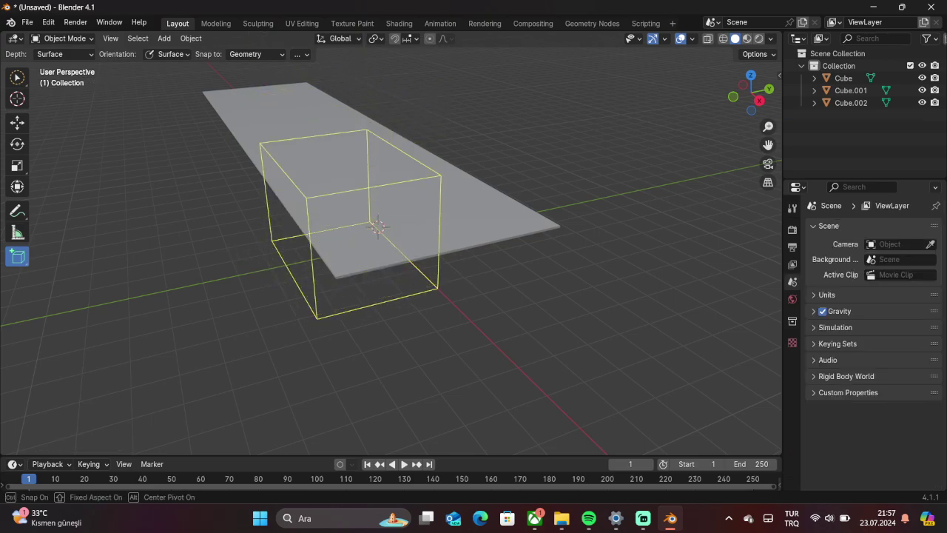
left_click(252, 277)
key("x")
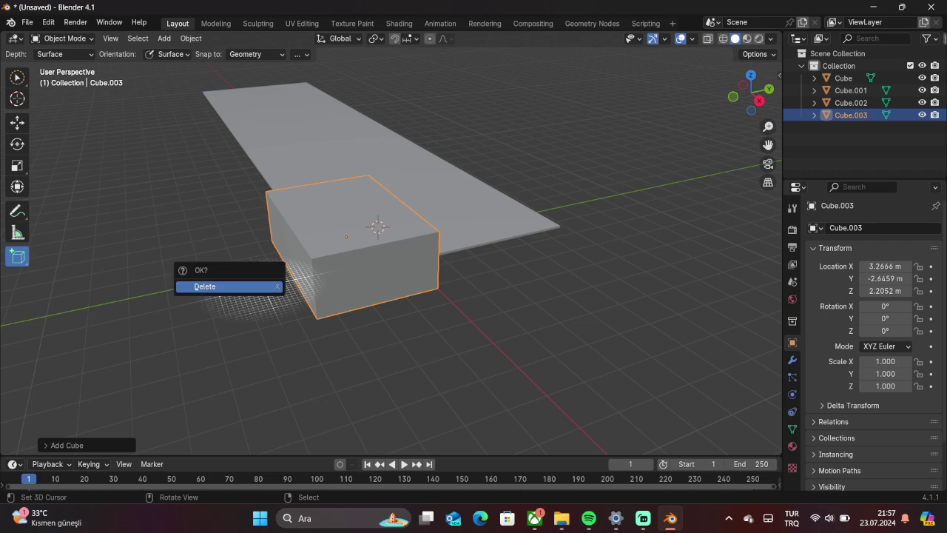
key("Return")
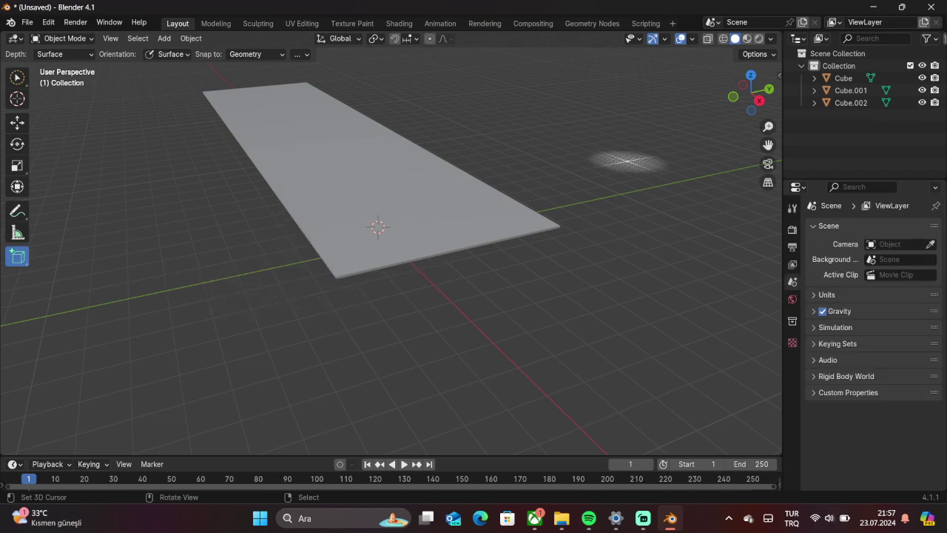
Delete Cube, Cube.001 and Cube.002 through the Outliner's right-click menu.
left_click(844, 77)
right_click(843, 77)
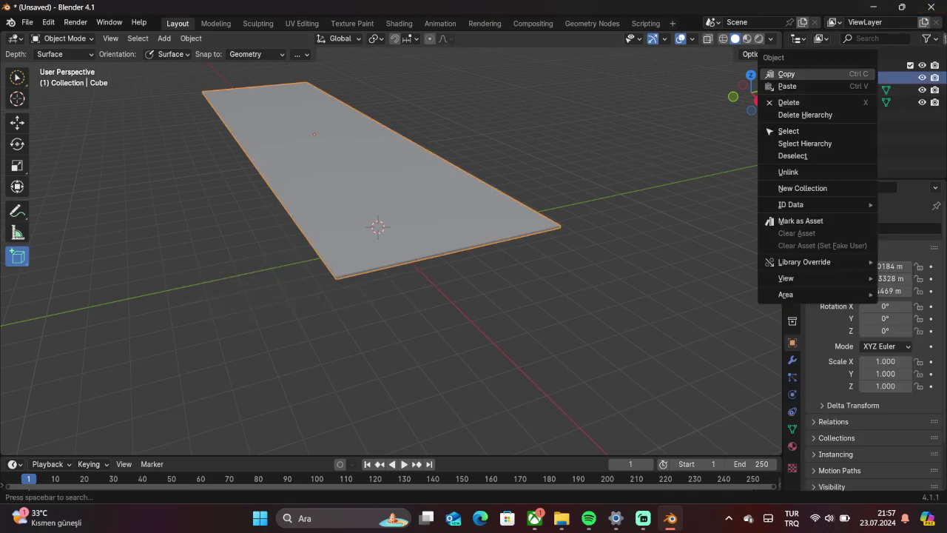
left_click(785, 99)
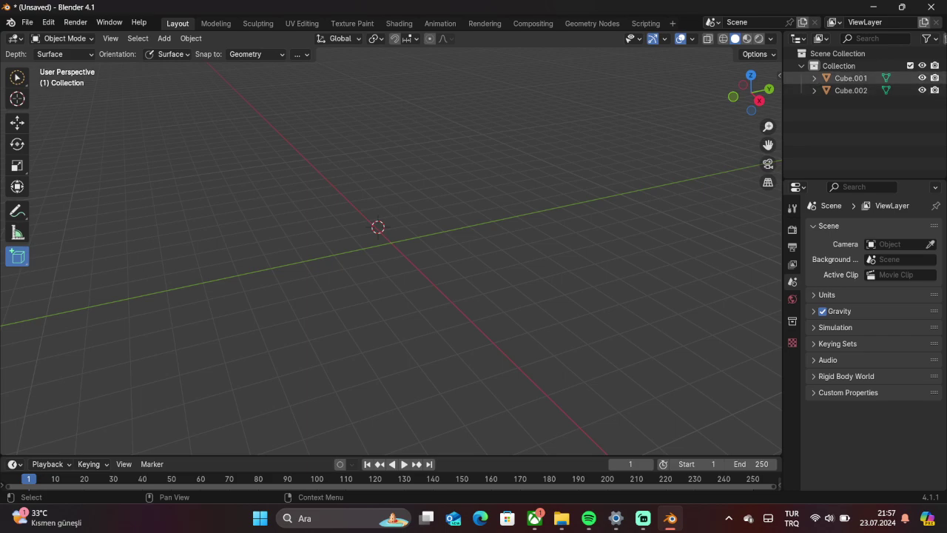
right_click(844, 78)
left_click(843, 78)
right_click(843, 78)
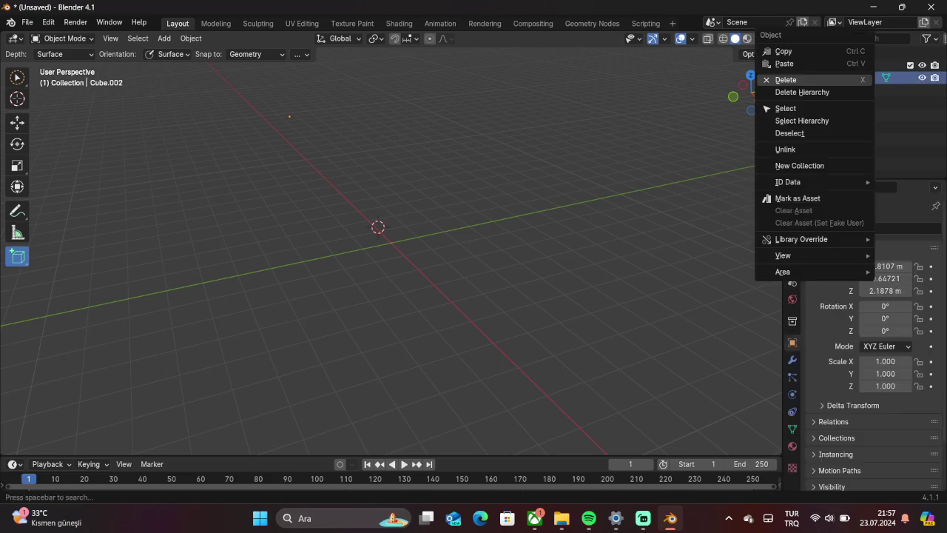
left_click(844, 79)
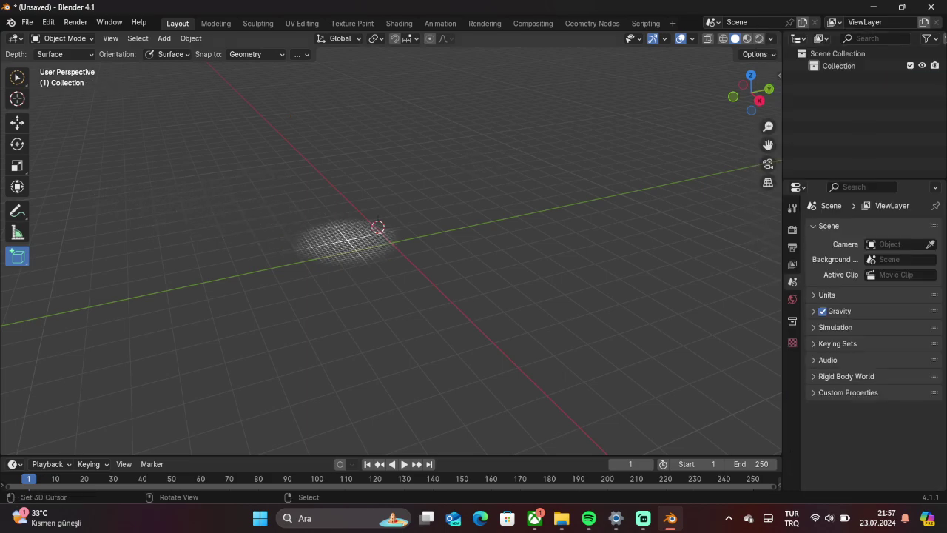
Draw a thin slab, duplicate it beside the original as Cube.001, then return to Streamlabs Desktop.
left_click_drag(394, 291, 419, 104)
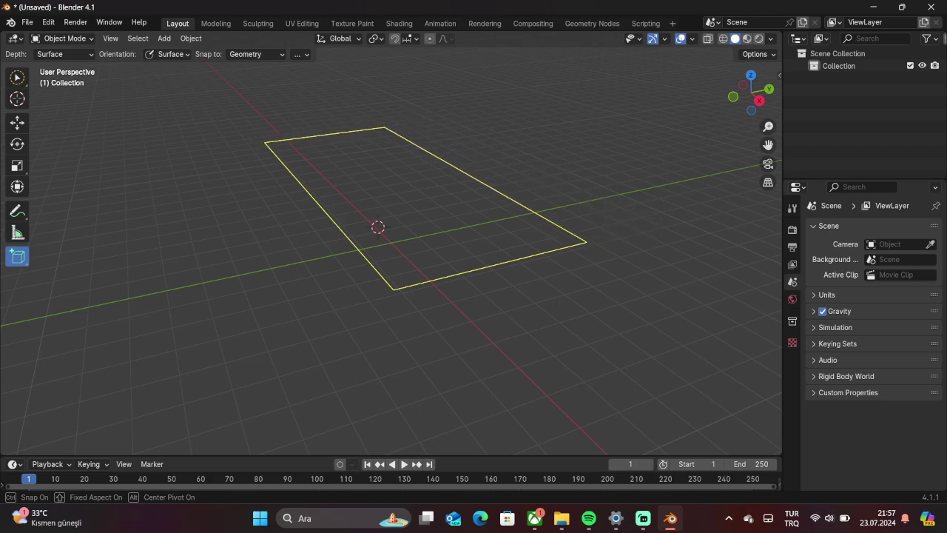
left_click(418, 104)
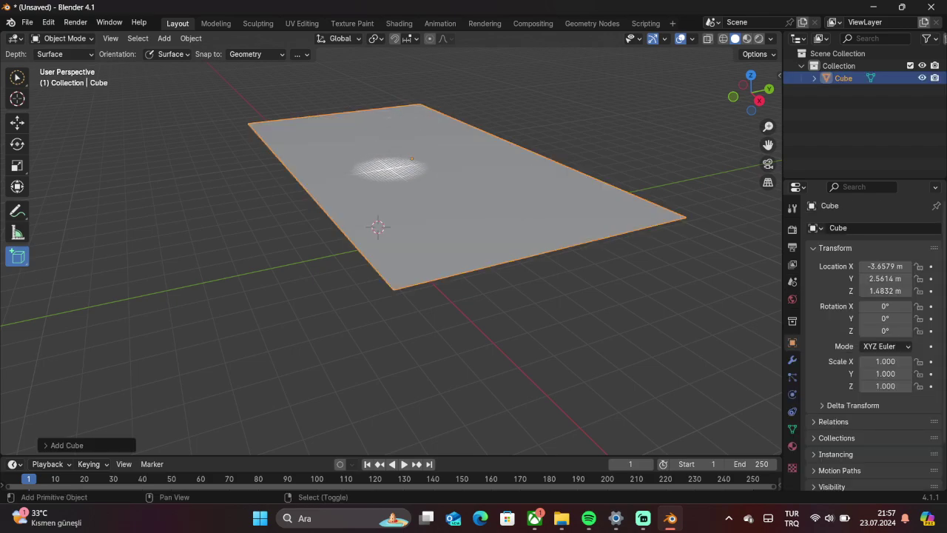
key("shift+d")
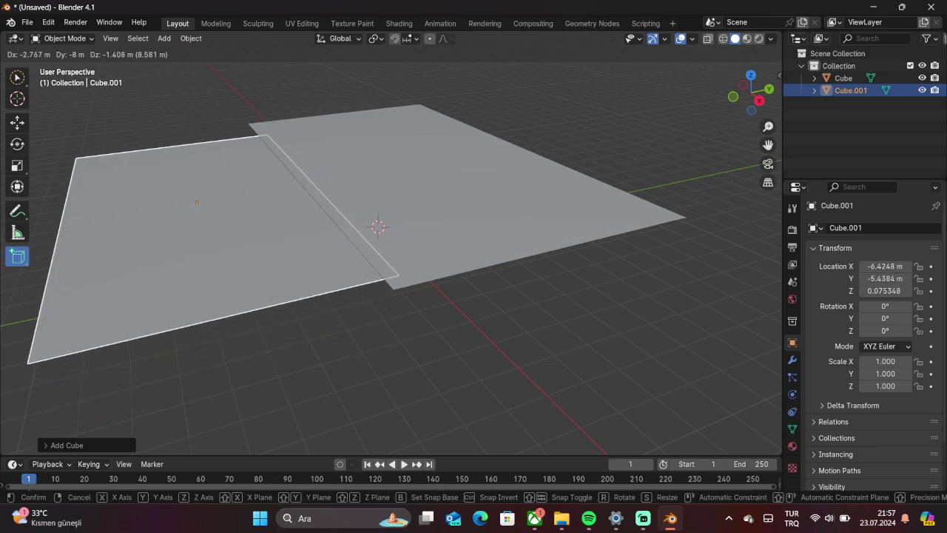
left_click(165, 231)
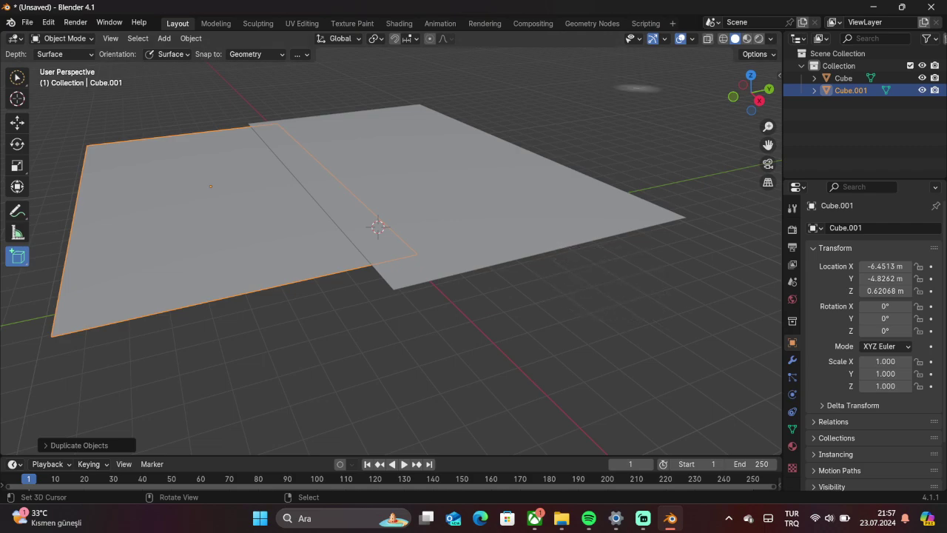
mouse_move(740, 464)
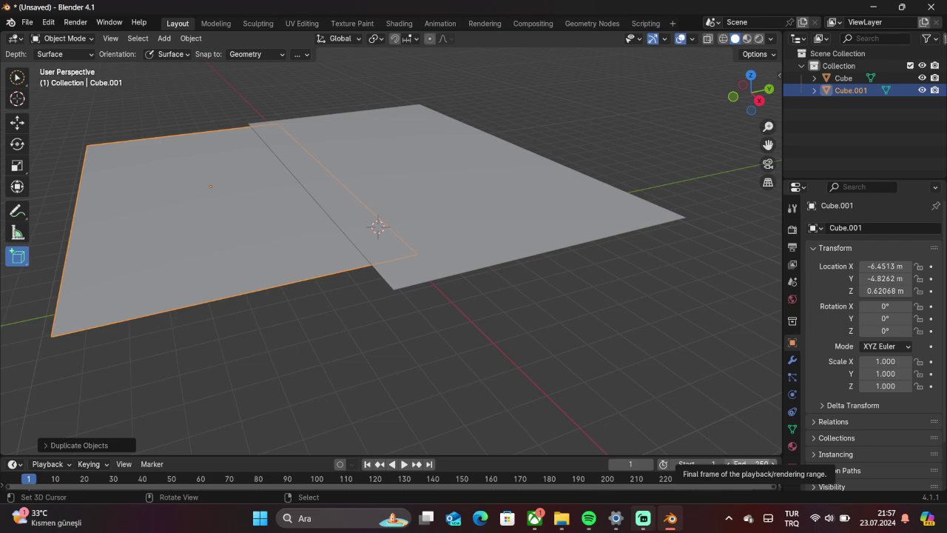
left_click(643, 517)
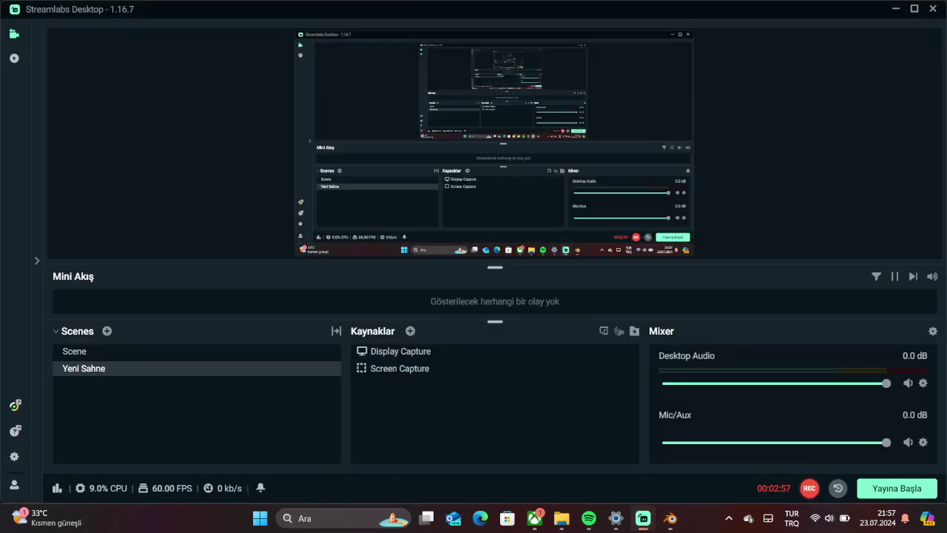